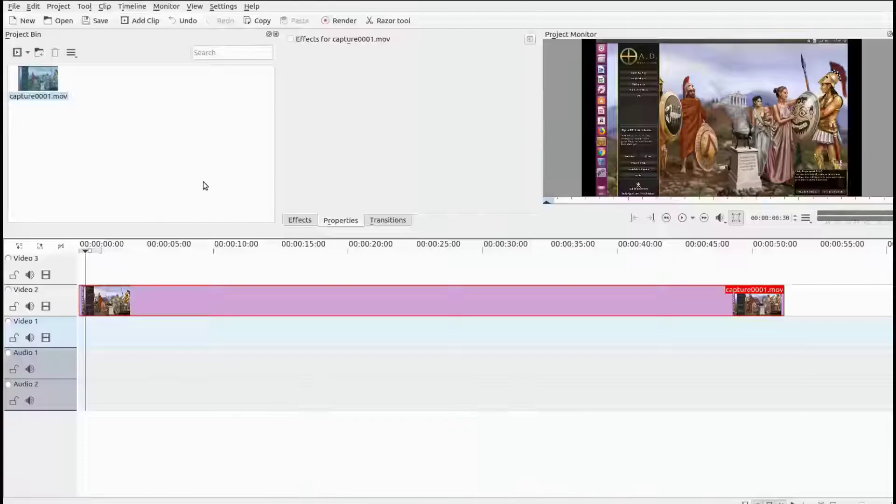
Step: Search the Effects list for 'crop' and drop Edge Crop onto capture0001.mov on Video 2
{"action": "left_click", "coordinate": [295, 220]}
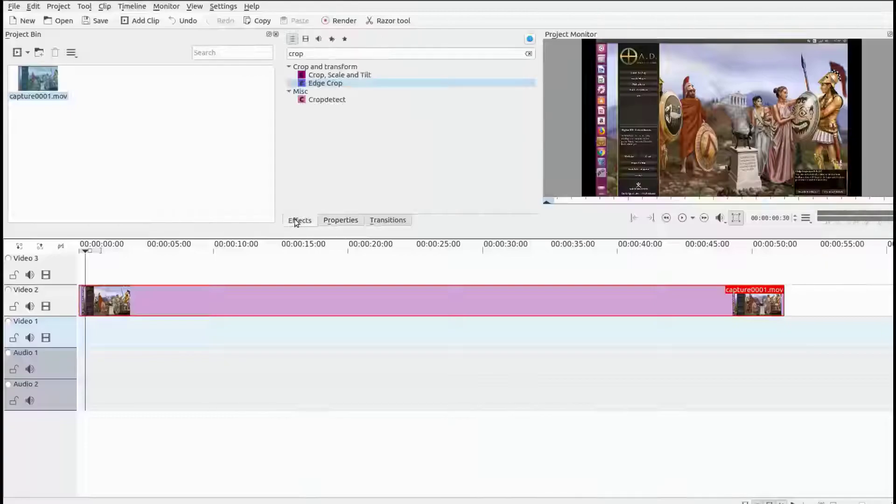
{"action": "left_click", "coordinate": [288, 54]}
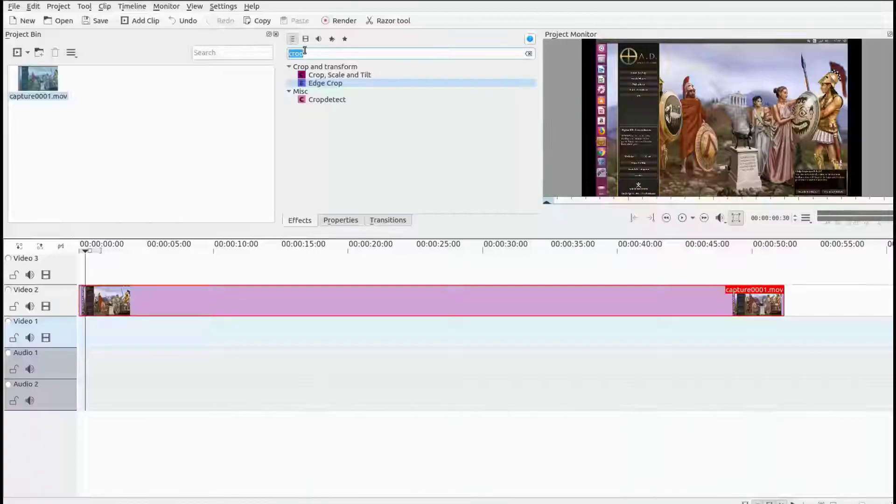
{"action": "double_click", "coordinate": [306, 54]}
{"action": "left_click", "coordinate": [307, 55]}
{"action": "mouse_move", "coordinate": [314, 87]}
{"action": "left_mouse_down"}
{"action": "mouse_move", "coordinate": [169, 287]}
{"action": "mouse_move", "coordinate": [133, 301]}
{"action": "left_mouse_up"}
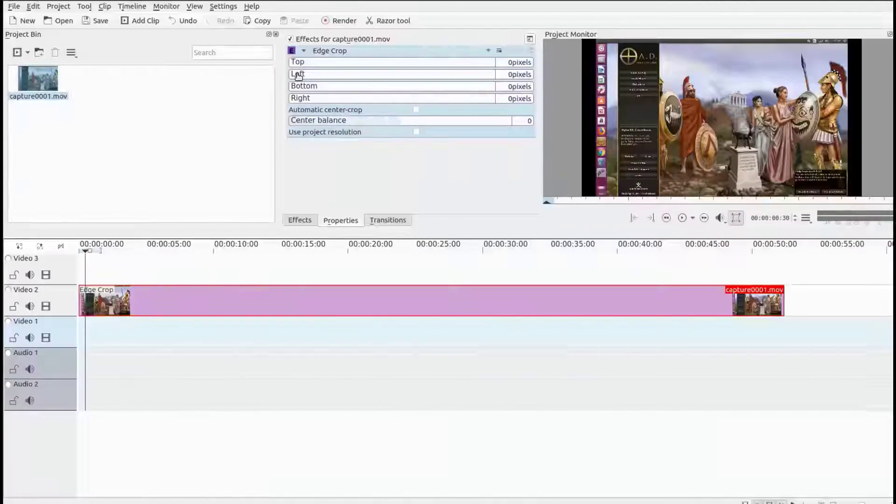
Step: Set Edge Crop's Left value to 63 pixels to cut away the icon bar
{"action": "left_click", "coordinate": [297, 76]}
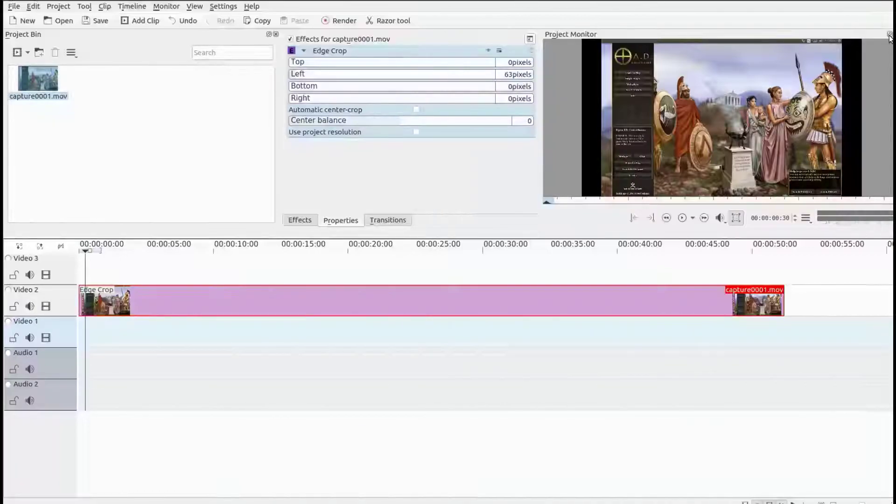
{"action": "left_click", "coordinate": [889, 35]}
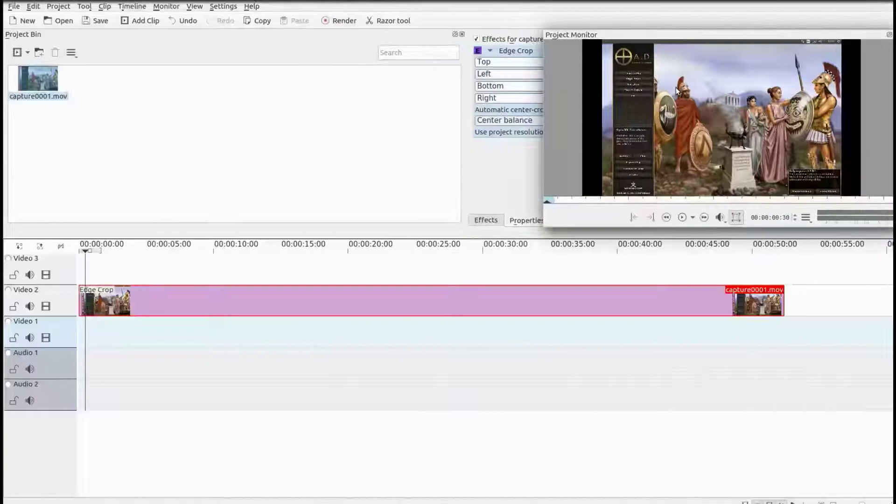
{"action": "left_click_drag", "start_coordinate": [544, 171], "coordinate": [406, 215]}
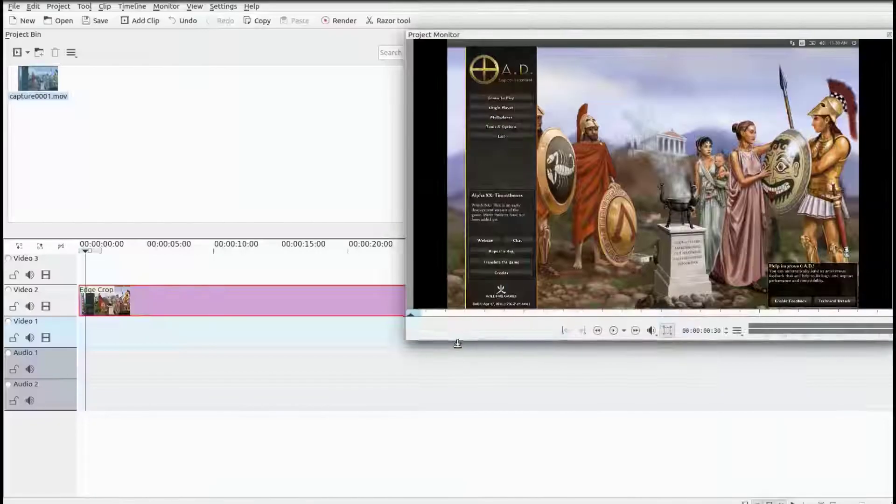
{"action": "left_click_drag", "start_coordinate": [468, 225], "coordinate": [462, 418]}
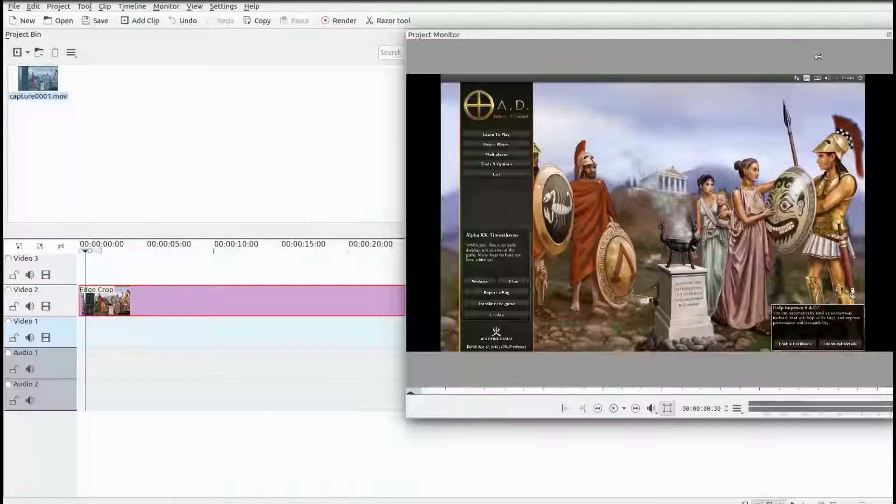
{"action": "left_click", "coordinate": [889, 36]}
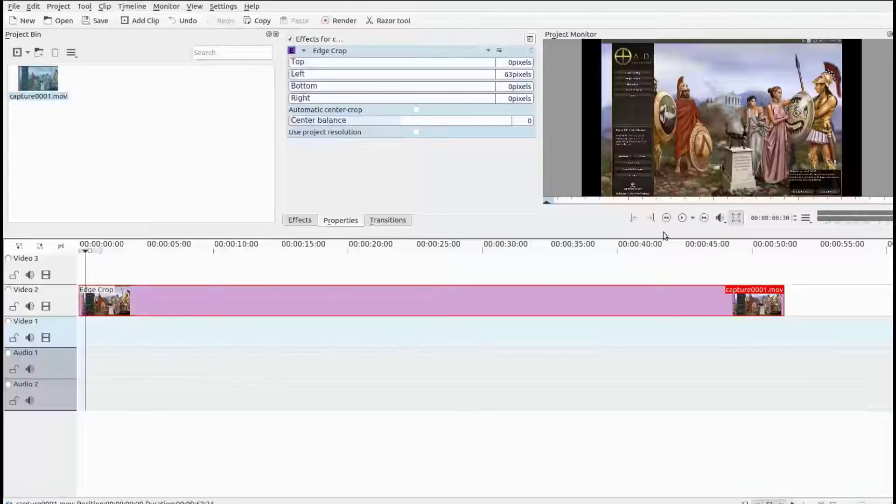
Step: Play the cropped clip, deselect it, and move the playhead later to verify the bar stays hidden
{"action": "left_click", "coordinate": [682, 218]}
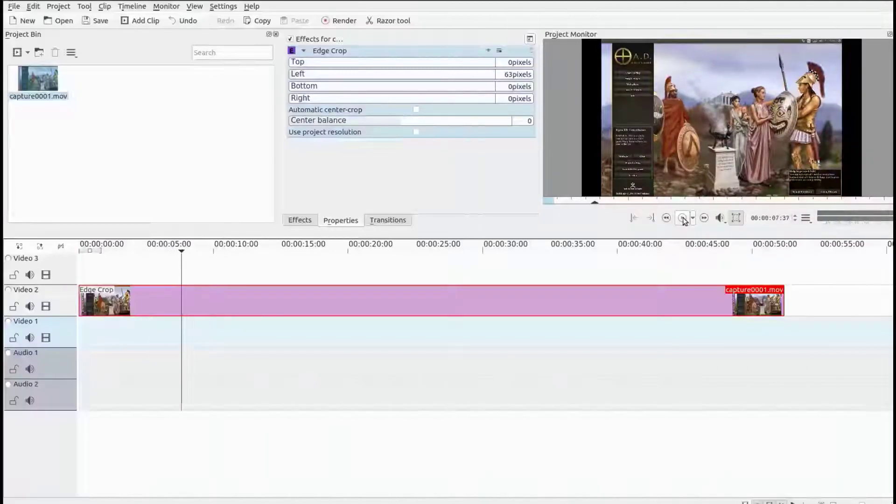
{"action": "left_click", "coordinate": [713, 361]}
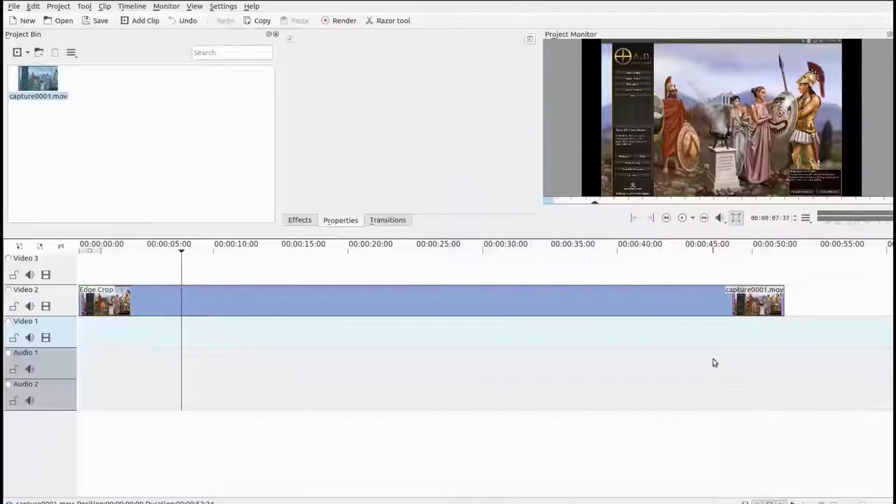
{"action": "left_click", "coordinate": [713, 361]}
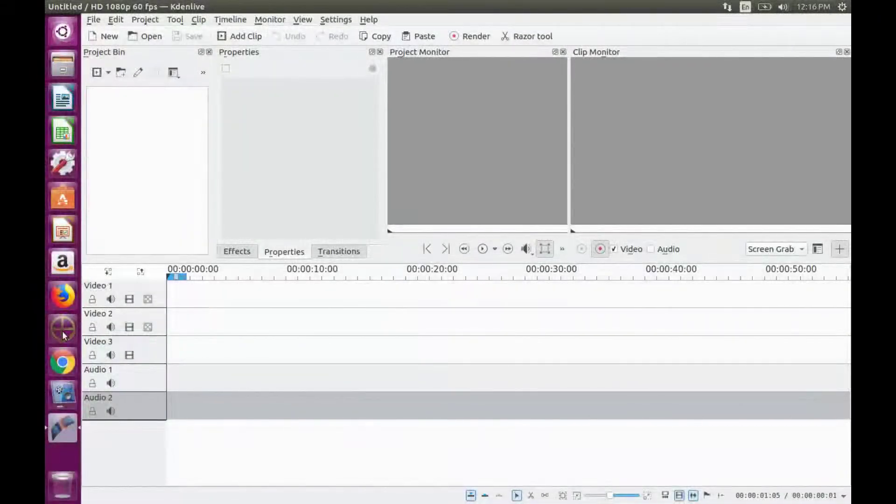
Step: Make 0 A.D. fill the screen and dismiss its welcome message
{"action": "key", "text": "ctrl+shift+f"}
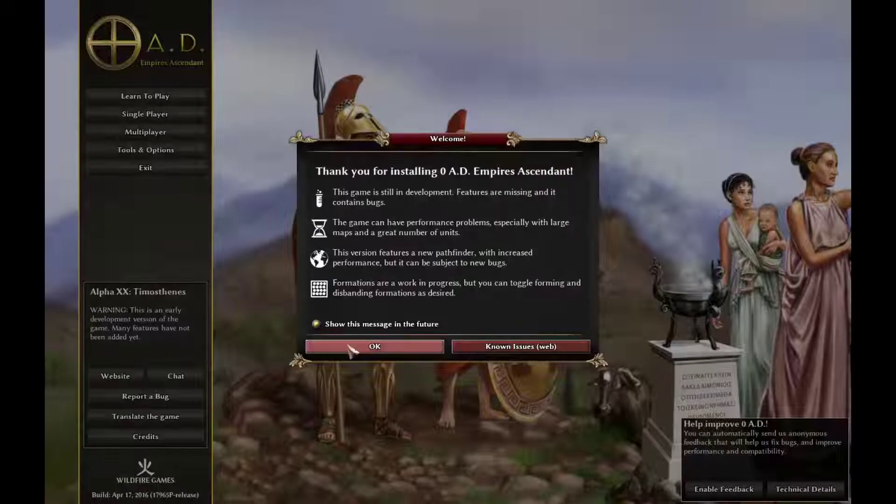
{"action": "left_click", "coordinate": [354, 347]}
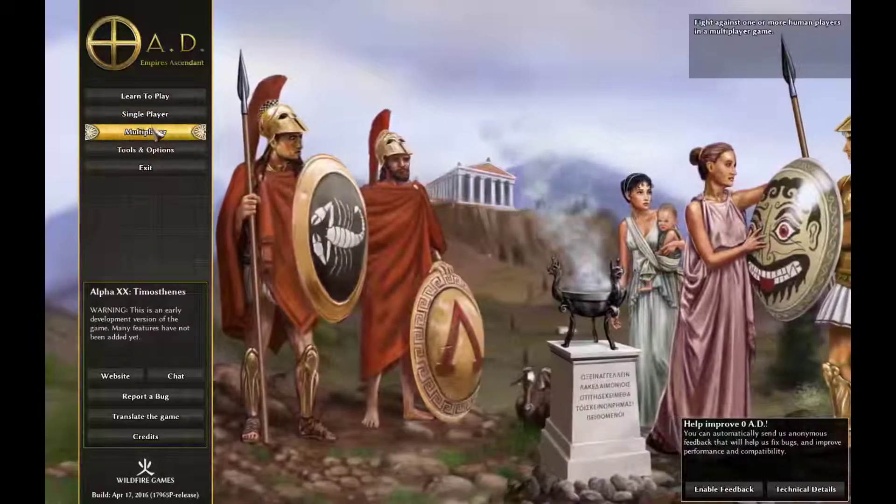
Step: Choose Single Player, then Matches, to reach the Match Setup screen
{"action": "left_click", "coordinate": [148, 114]}
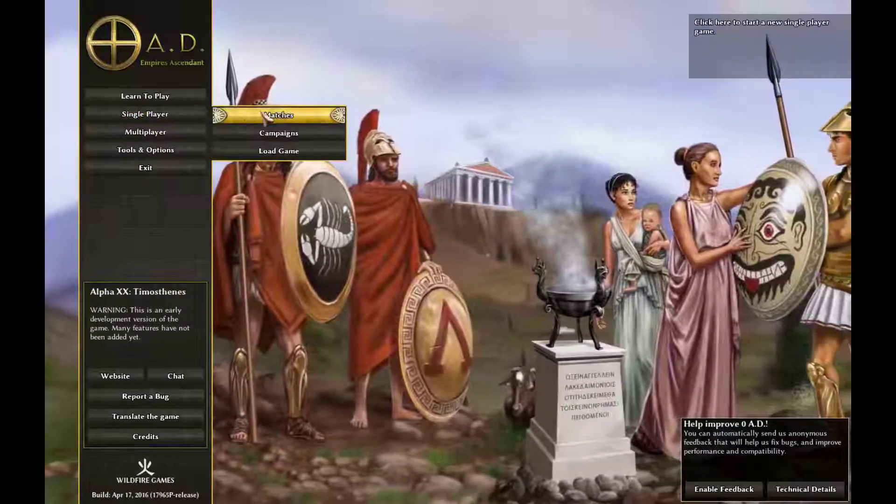
{"action": "left_click", "coordinate": [270, 116]}
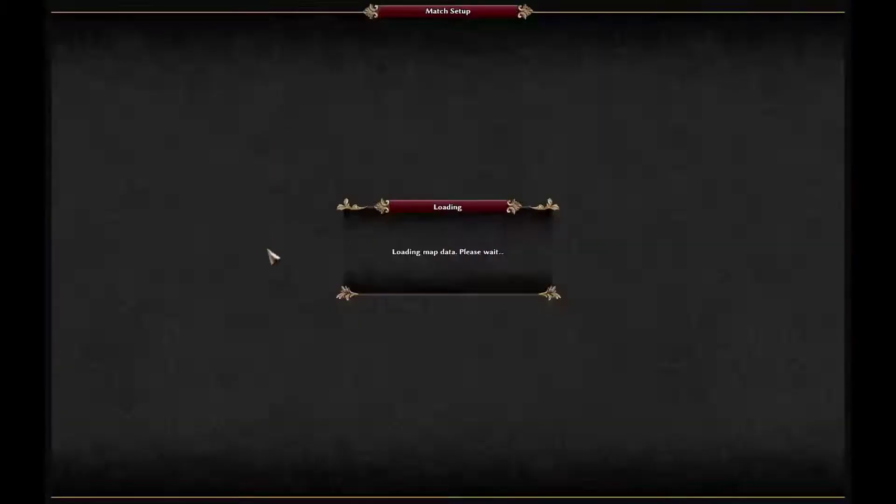